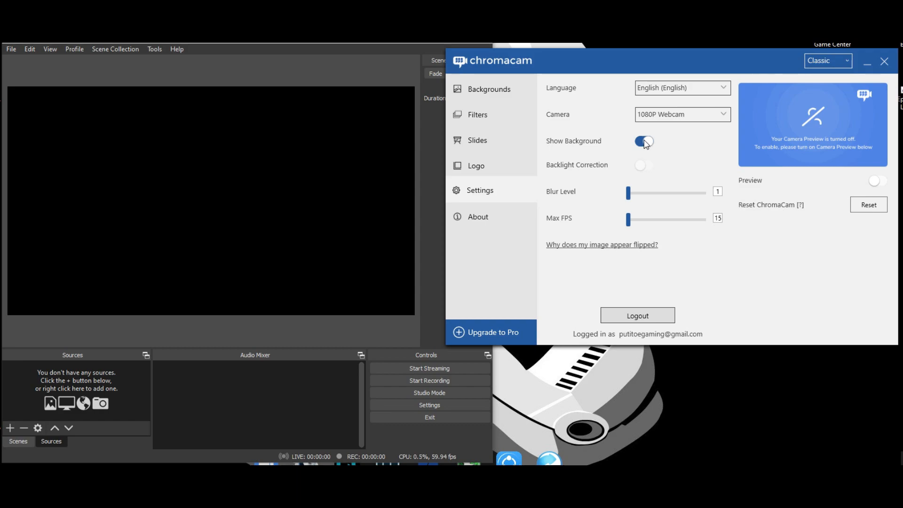
# Step: Turn off Show Background in the ChromaCam settings
pyautogui.click(645, 142)
pyautogui.click(220, 235)
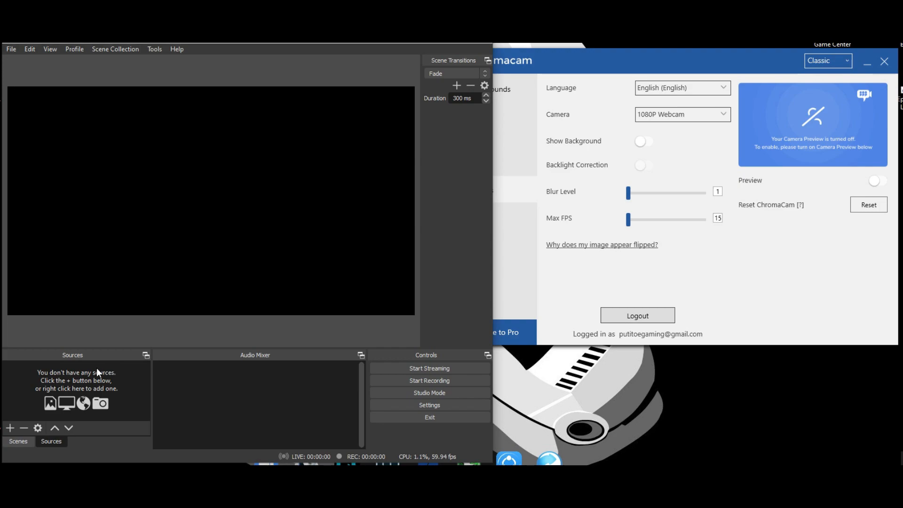
# Step: Add a new Video Capture Device source named chromacam
pyautogui.click(11, 427)
pyautogui.click(64, 377)
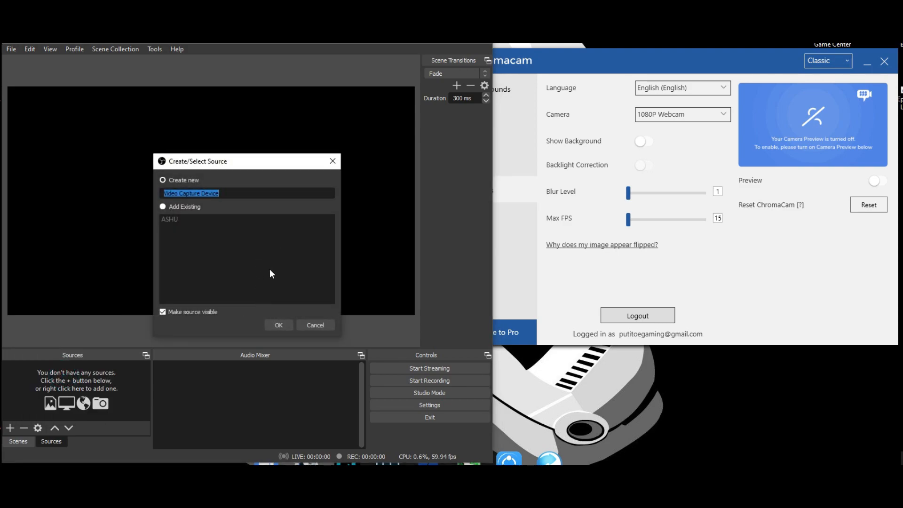
pyautogui.write('chromacam')
pyautogui.click(280, 324)
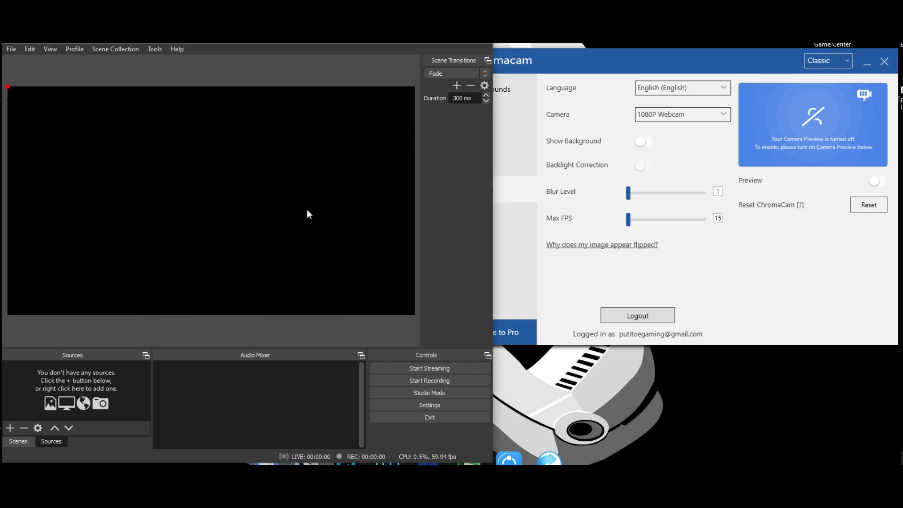
# Step: Set the source's device to ChromaCam and confirm the properties
pyautogui.click(141, 232)
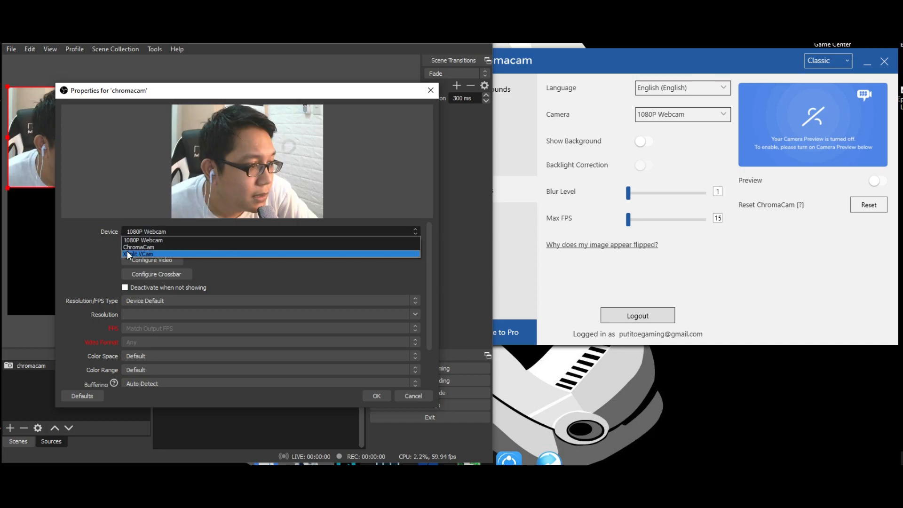
pyautogui.click(145, 247)
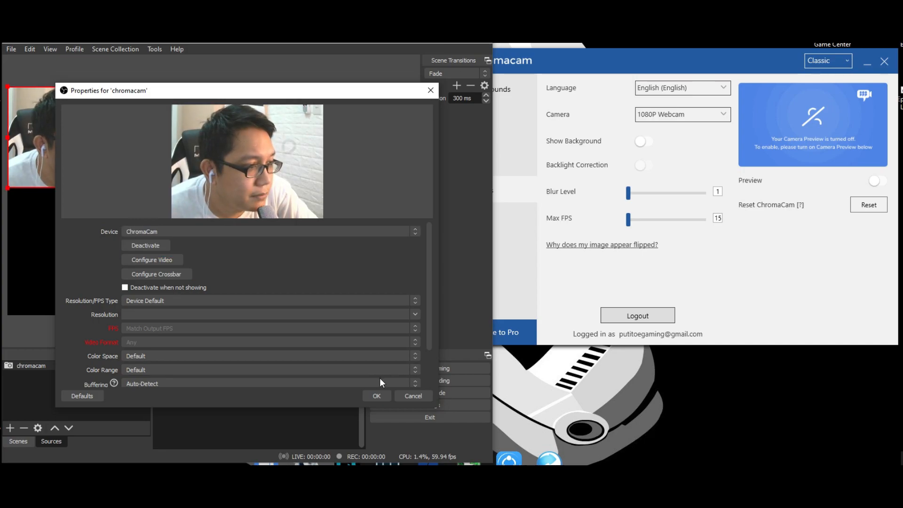
pyautogui.click(378, 395)
# Step: Move the chromacam source down to the lower-left corner of the preview canvas
pyautogui.moveTo(278, 154); pyautogui.dragTo(221, 191)
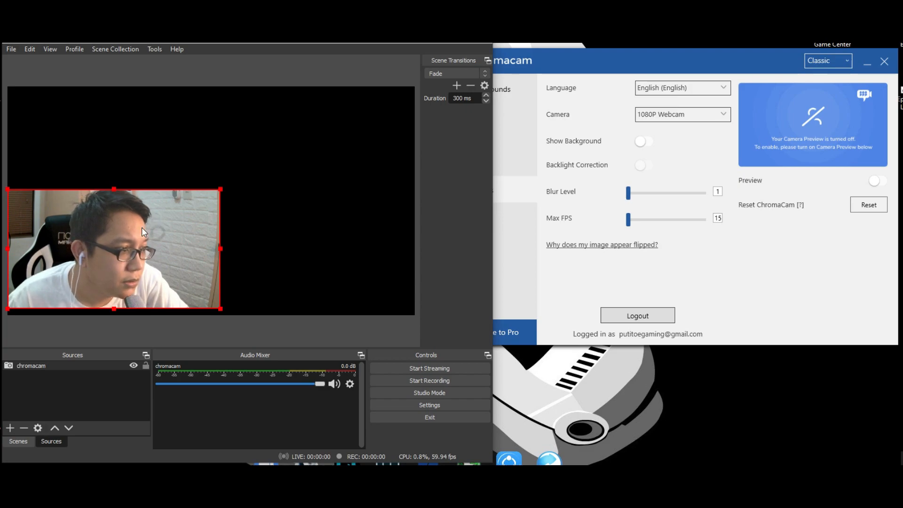
pyautogui.click(803, 296)
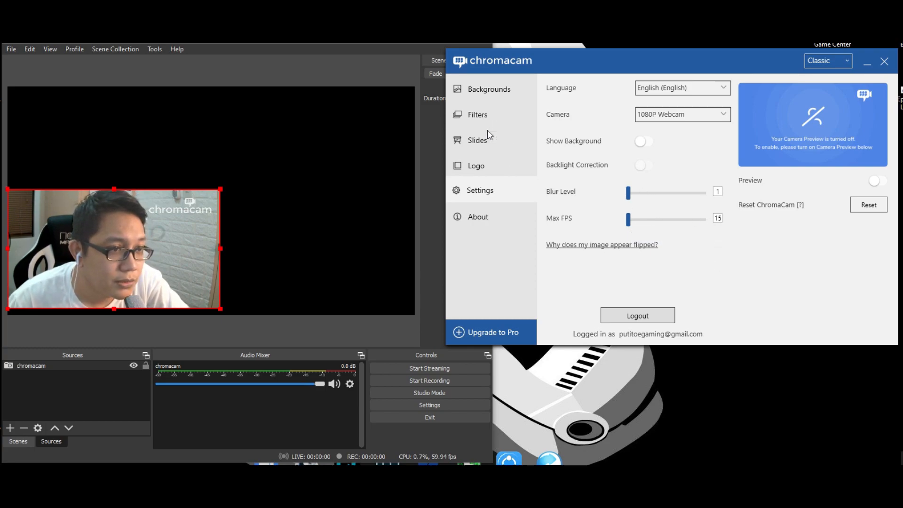
# Step: Try several colour filters in ChromaCam's Filters, finishing with the blurred background filter
pyautogui.click(488, 116)
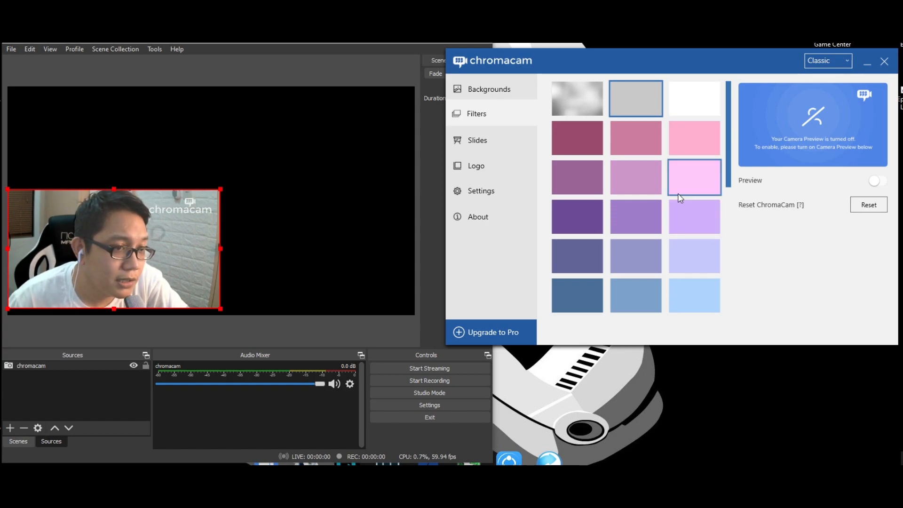
pyautogui.click(646, 210)
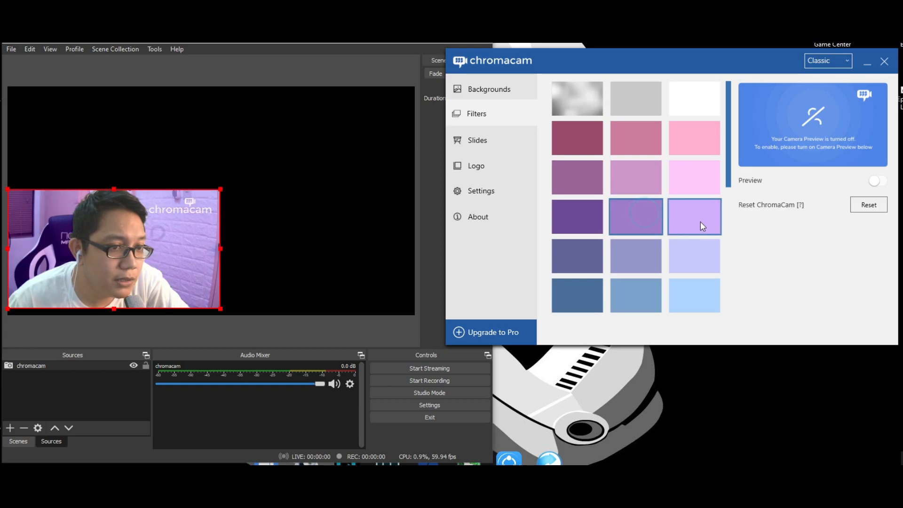
pyautogui.click(700, 220)
pyautogui.scroll(-7, 676, 283)
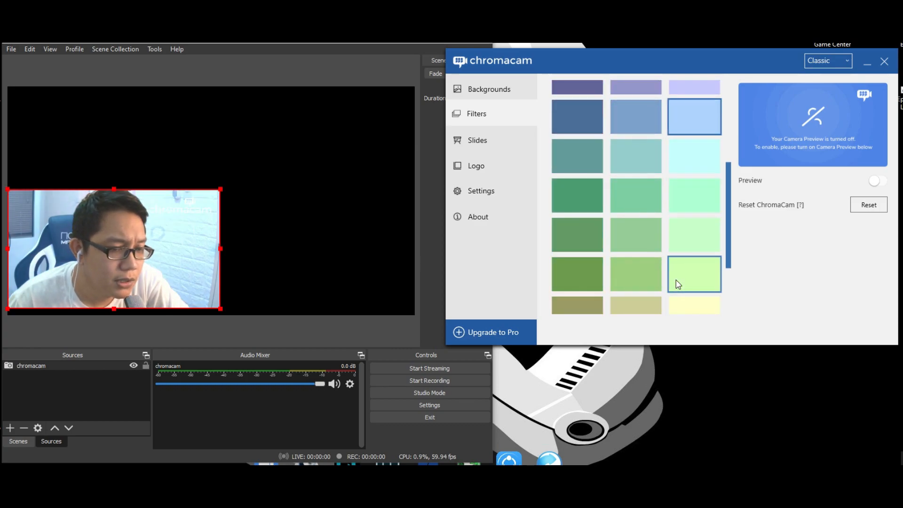
pyautogui.click(580, 184)
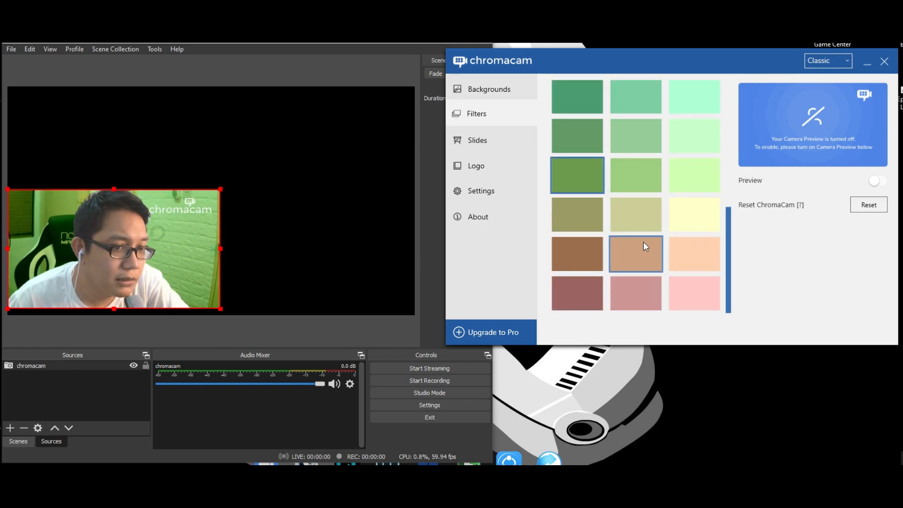
pyautogui.click(583, 249)
pyautogui.scroll(7, 635, 268)
pyautogui.click(596, 227)
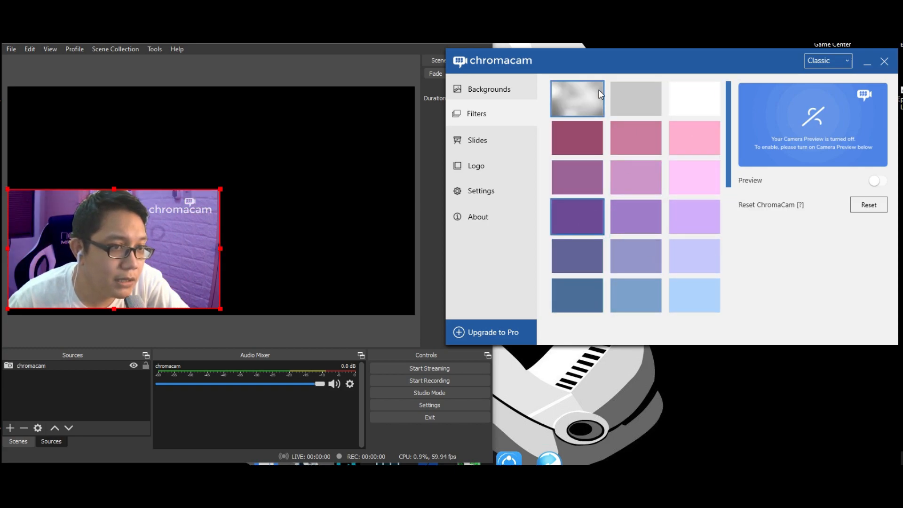
pyautogui.click(578, 103)
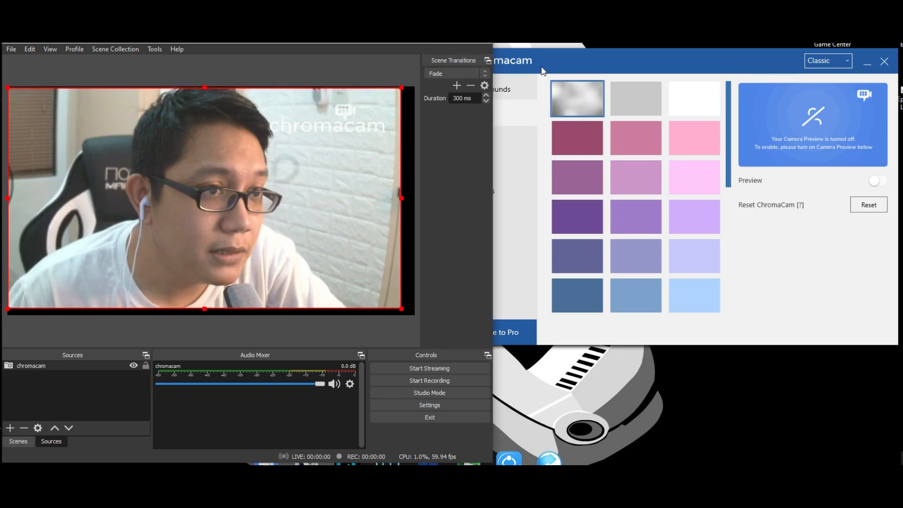
# Step: Toggle Show Background on and back off in ChromaCam's settings
pyautogui.click(543, 60)
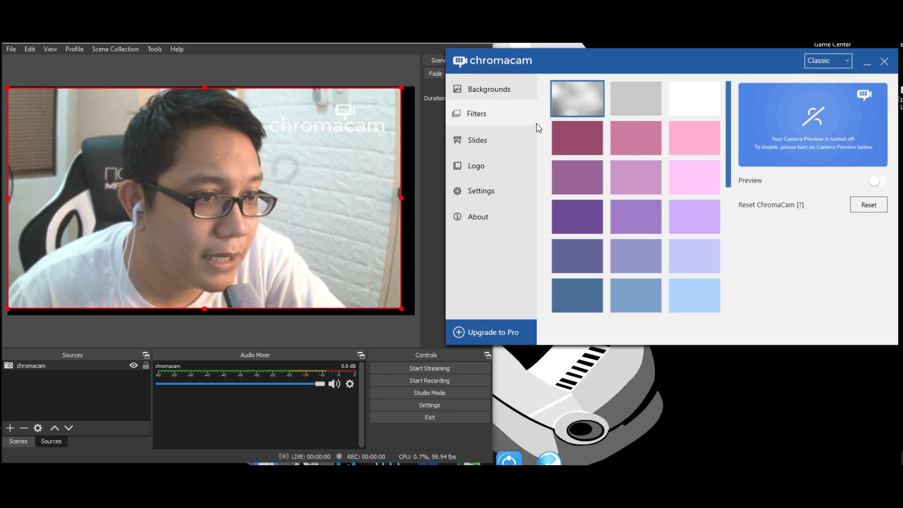
pyautogui.click(487, 191)
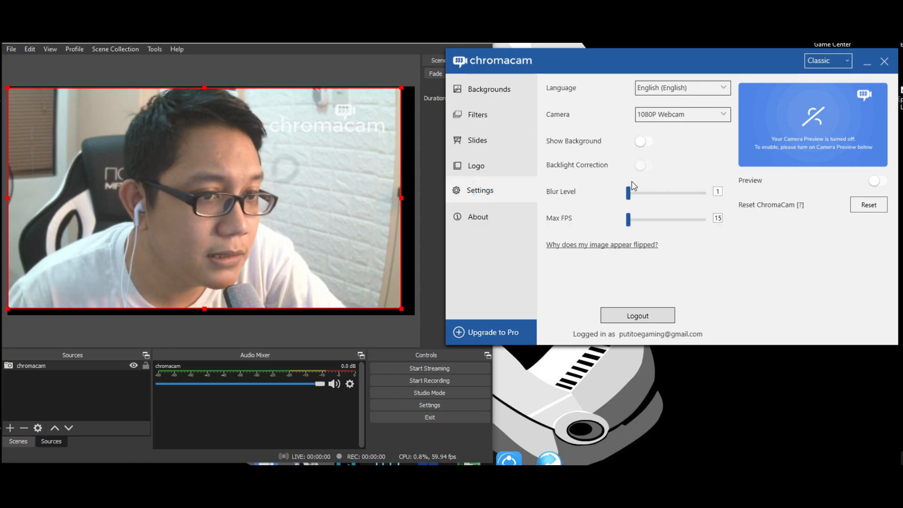
pyautogui.click(644, 142)
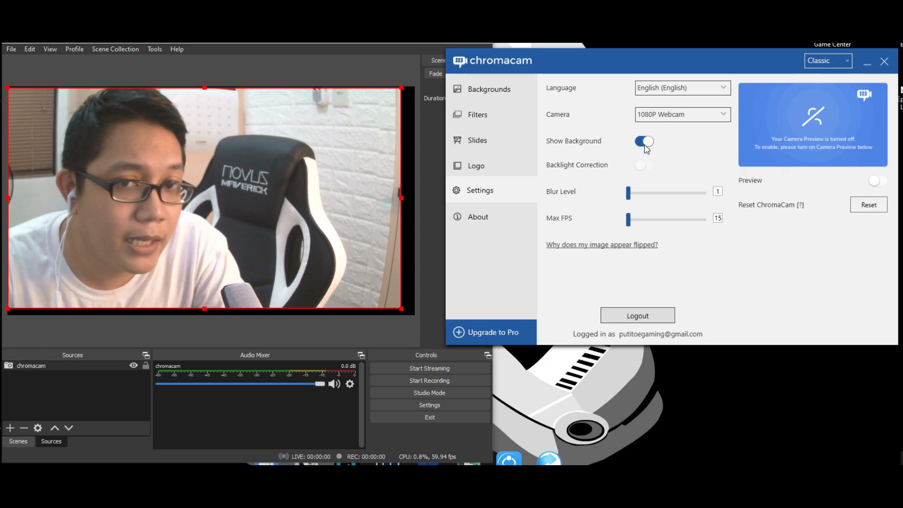
pyautogui.click(645, 146)
pyautogui.click(645, 146)
pyautogui.click(646, 146)
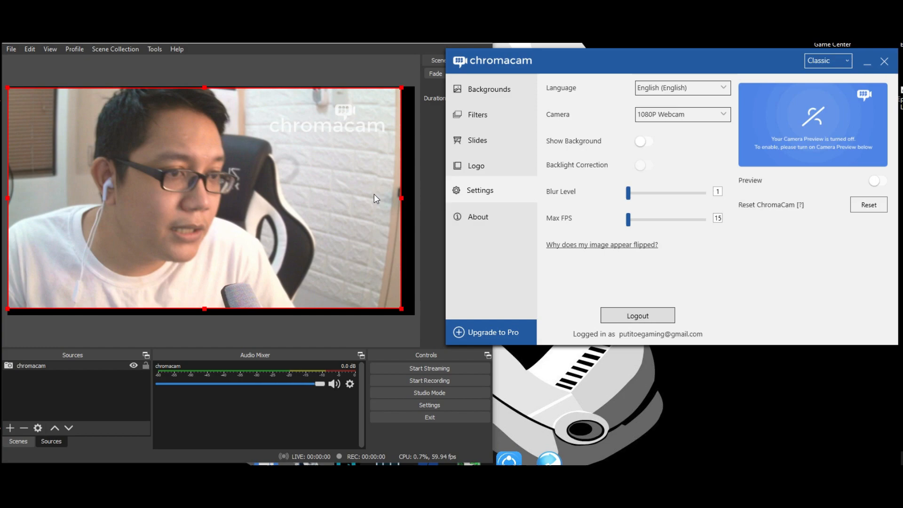
# Step: Stretch the chromacam source's right edge out to the edge of the canvas
pyautogui.moveTo(401, 198); pyautogui.dragTo(413, 202)
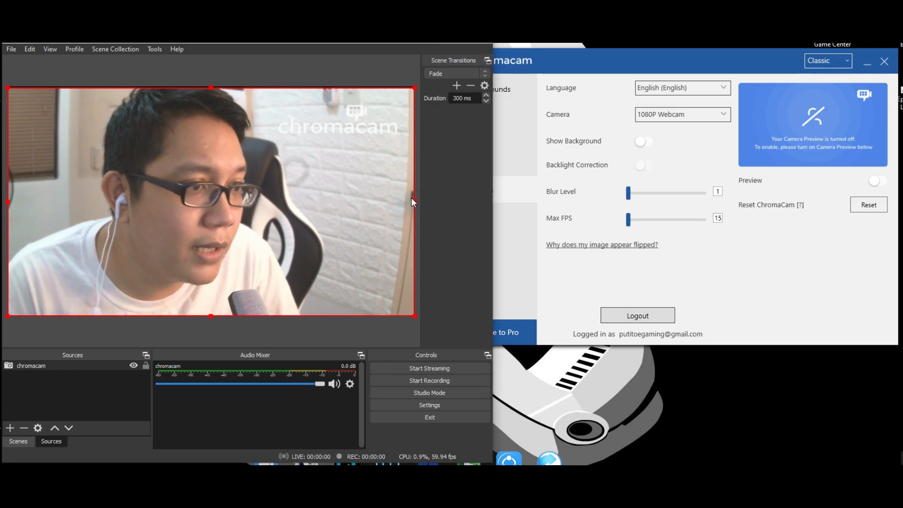
pyautogui.click(685, 165)
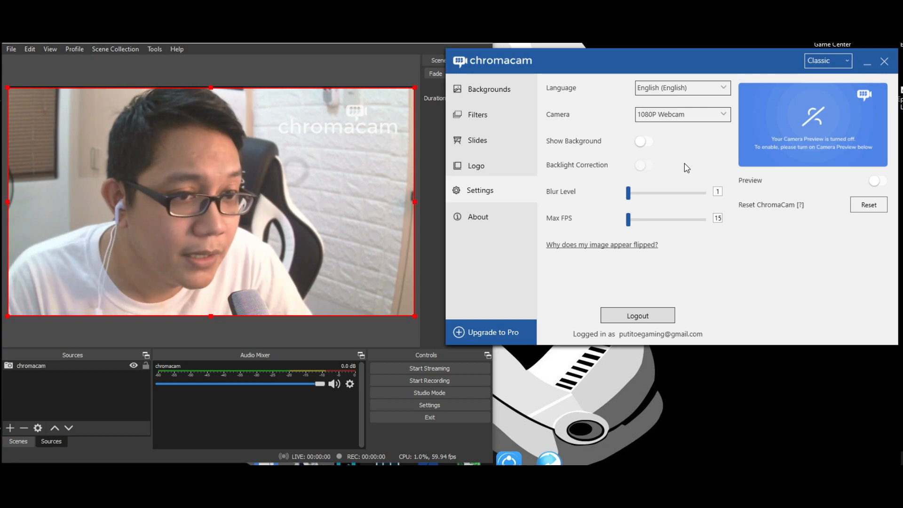
# Step: Try to raise the Blur Level in settings and dismiss the Upgrade to Pro prompt with Later
pyautogui.click(492, 116)
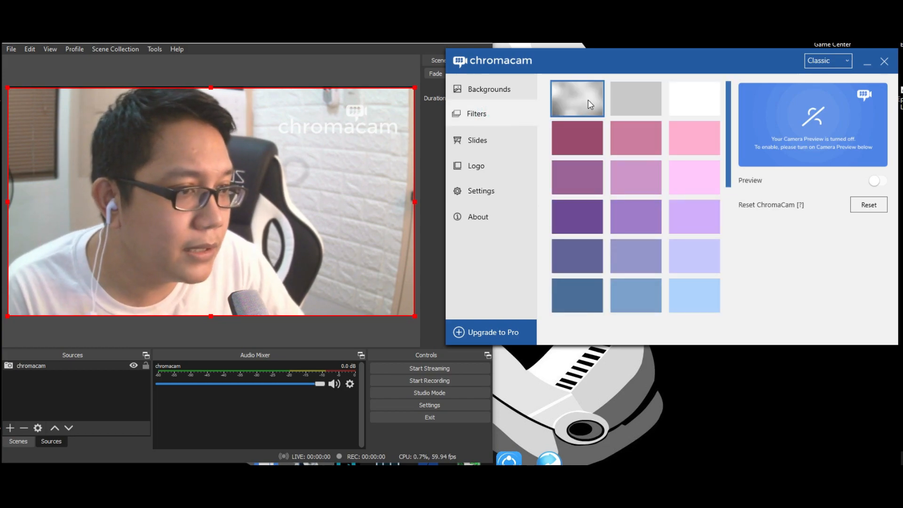
pyautogui.click(473, 189)
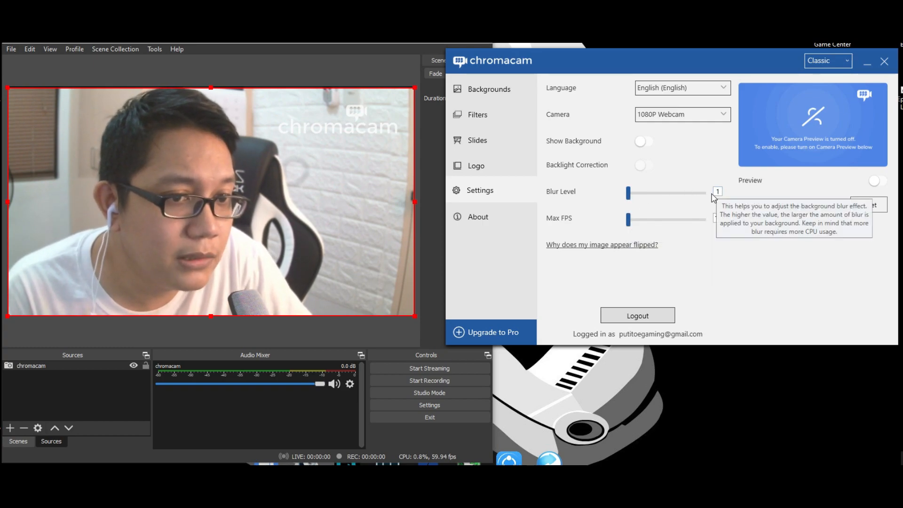
pyautogui.click(629, 193)
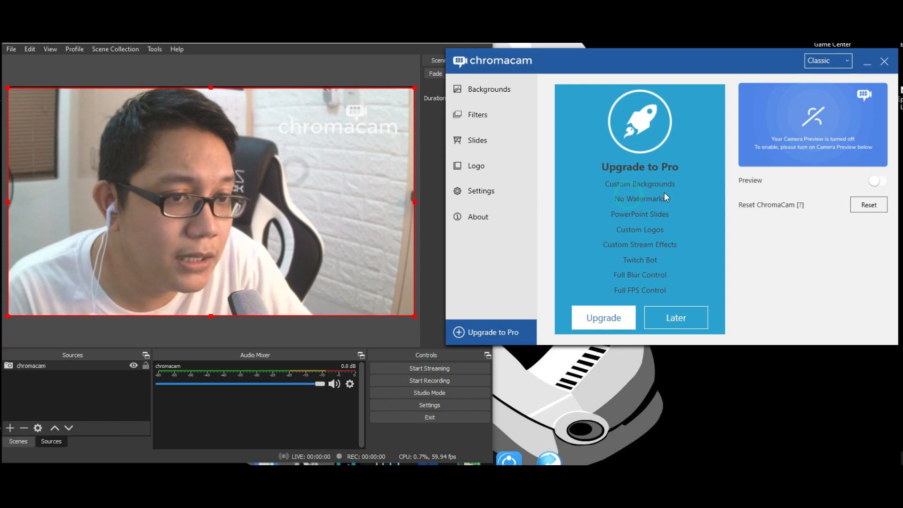
pyautogui.click(683, 318)
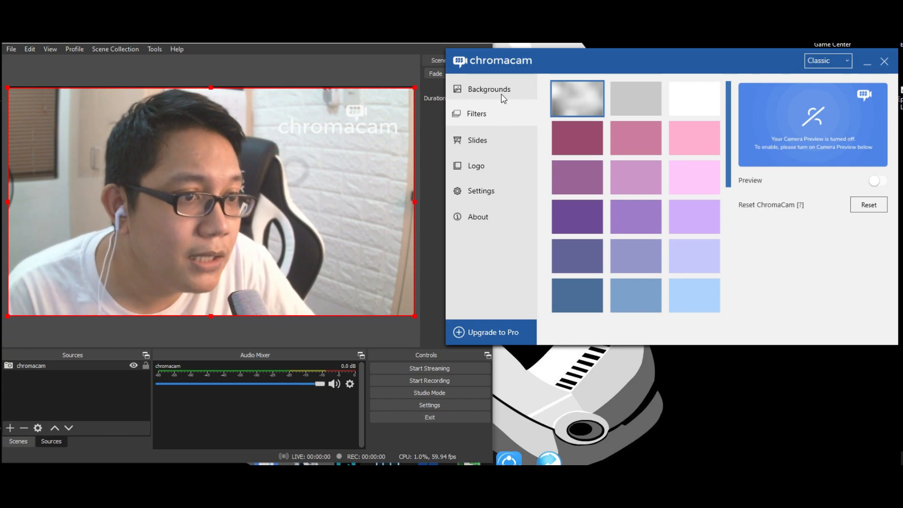
# Step: Try out several built-in virtual backgrounds from ChromaCam's Backgrounds gallery
pyautogui.click(490, 188)
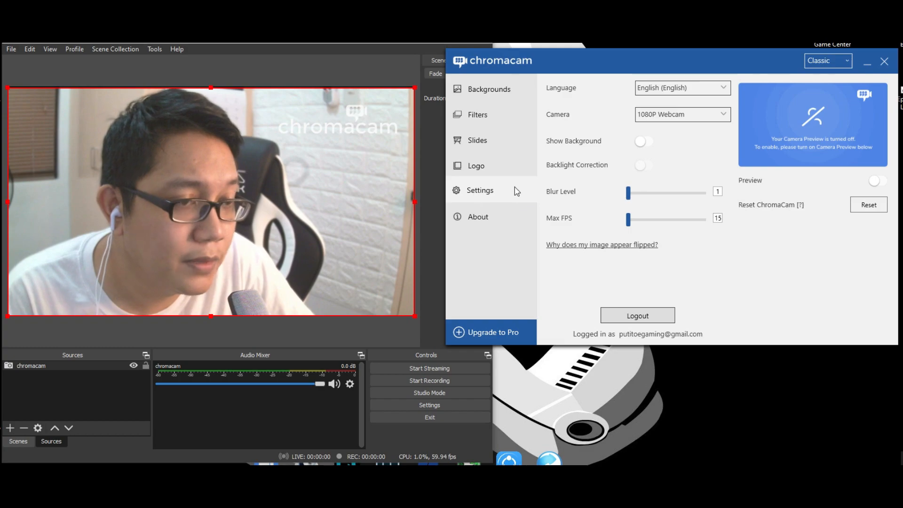
pyautogui.click(487, 89)
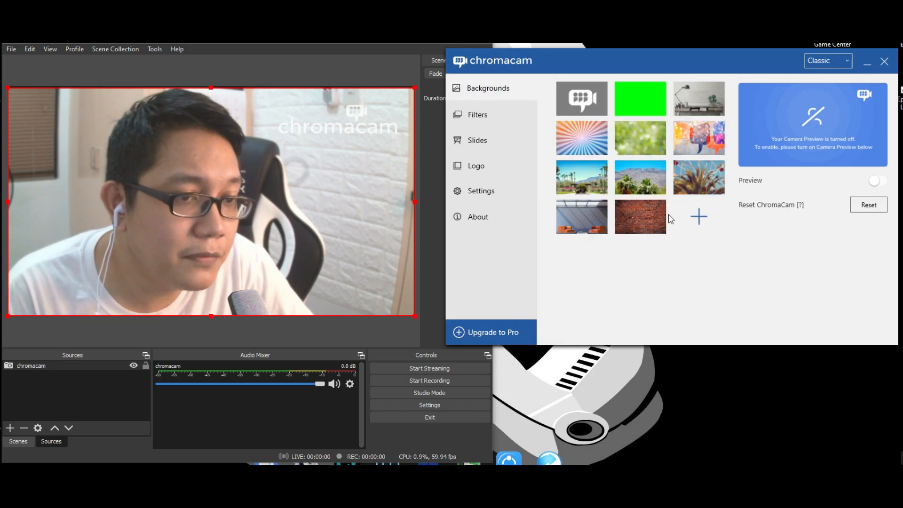
pyautogui.click(692, 103)
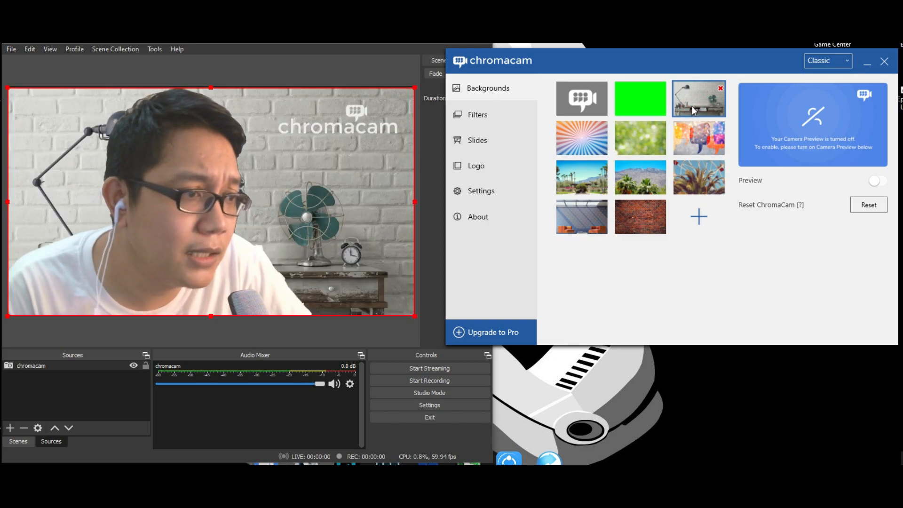
pyautogui.click(581, 143)
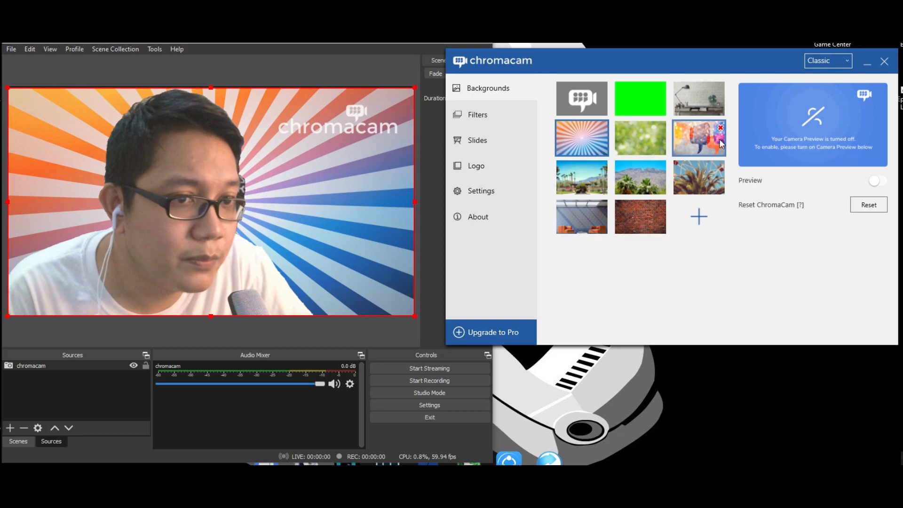
pyautogui.click(703, 145)
pyautogui.click(587, 183)
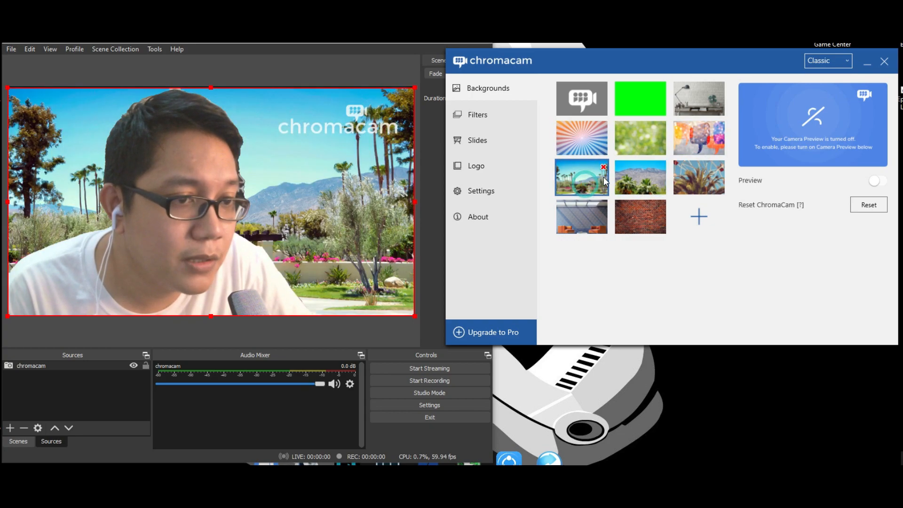
pyautogui.click(638, 219)
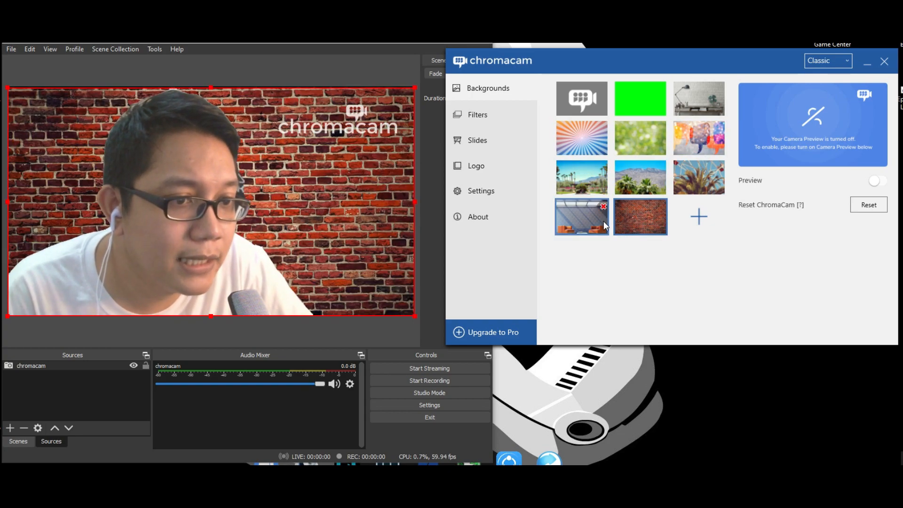
pyautogui.click(603, 221)
pyautogui.click(635, 222)
pyautogui.click(645, 222)
pyautogui.click(644, 152)
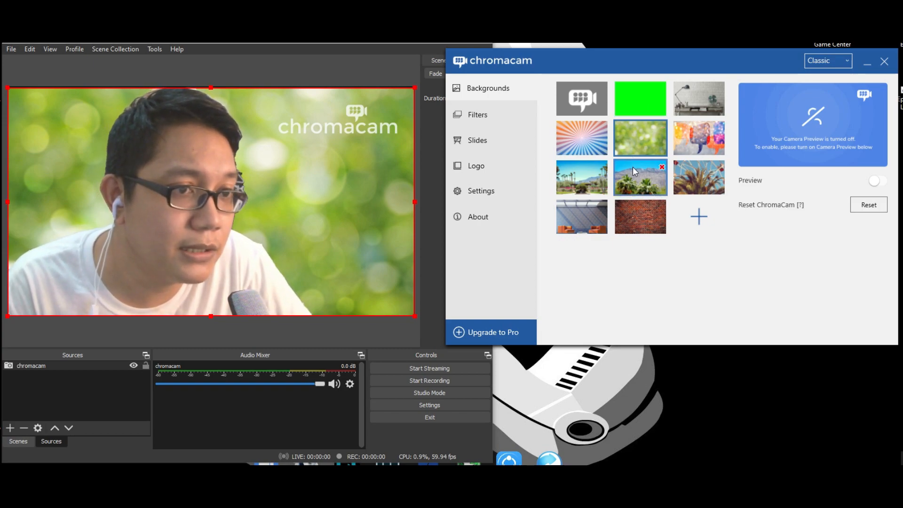
# Step: Apply the solid green screen background in ChromaCam
pyautogui.click(636, 95)
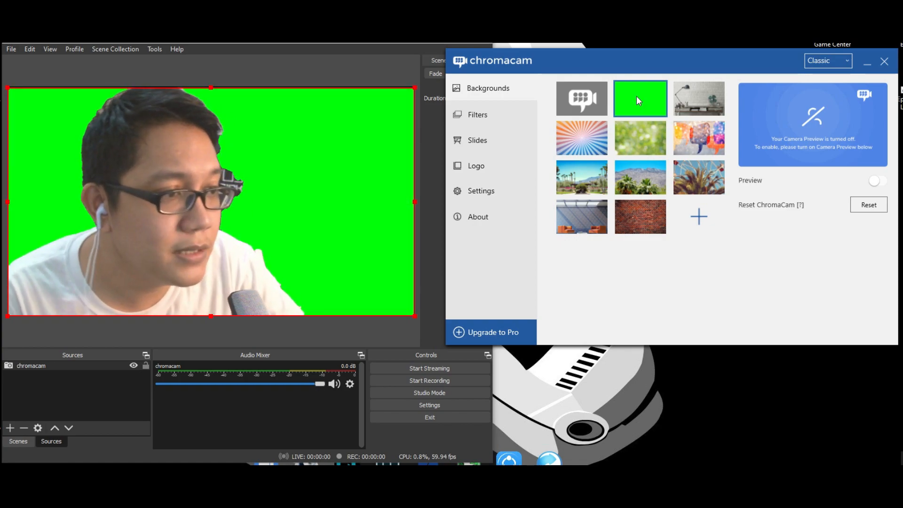
pyautogui.click(328, 44)
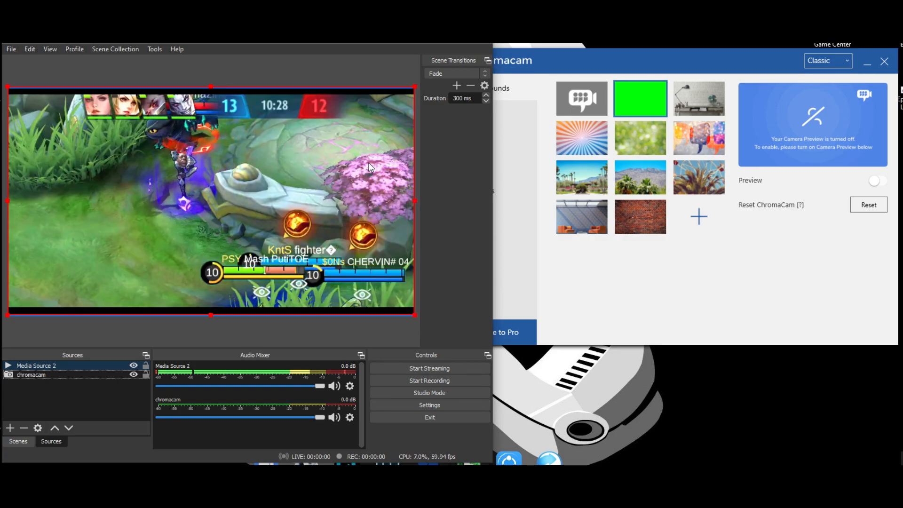
# Step: Move the chromacam source above Media Source 2 and shrink it into the canvas's lower-left corner
pyautogui.moveTo(29, 374); pyautogui.dragTo(31, 364)
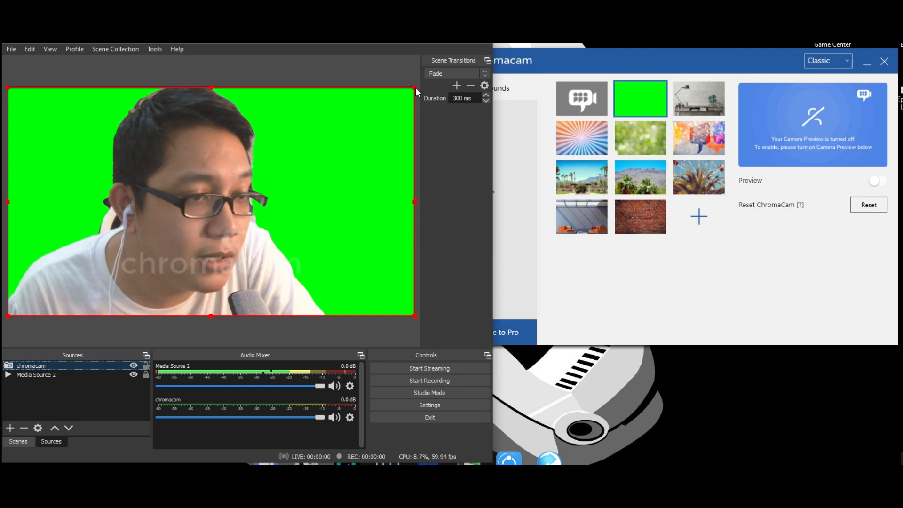
pyautogui.moveTo(416, 91); pyautogui.dragTo(129, 248)
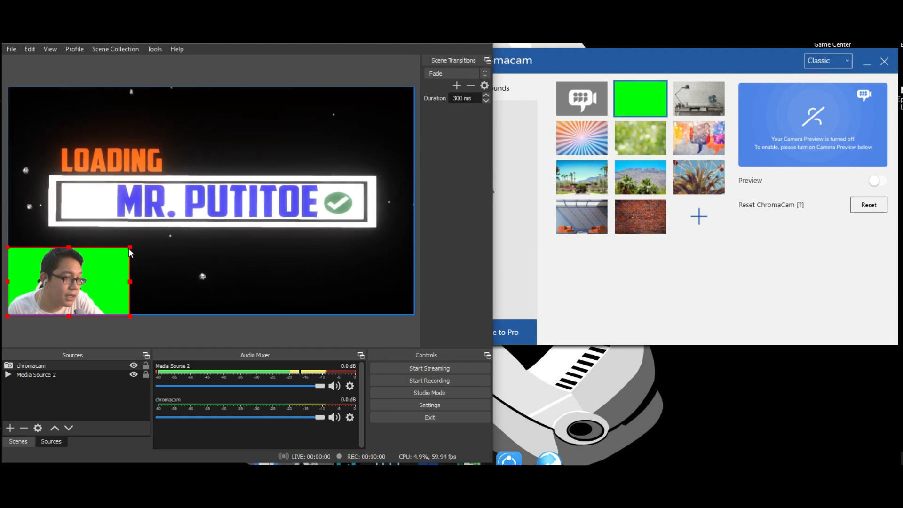
pyautogui.click(253, 232)
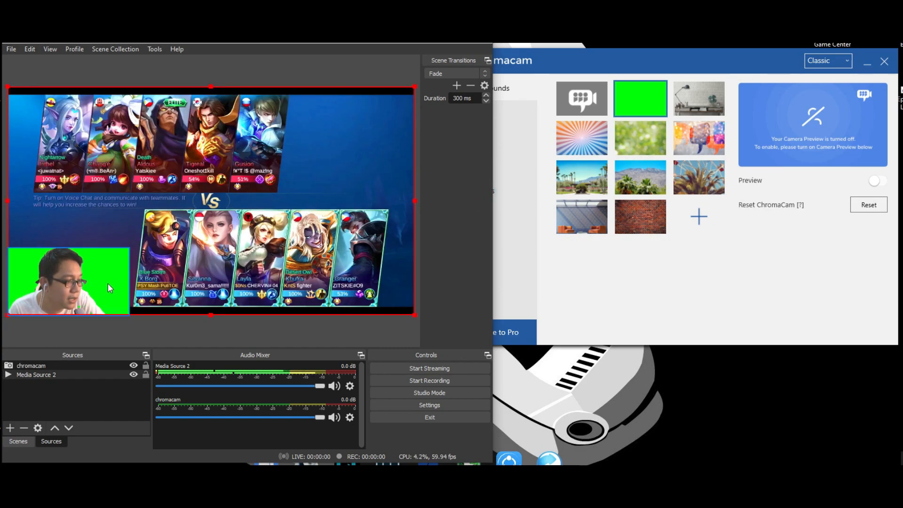
# Step: Move the chromacam source up over the gameplay and enlarge it to cover most of the canvas
pyautogui.moveTo(100, 287); pyautogui.dragTo(175, 152)
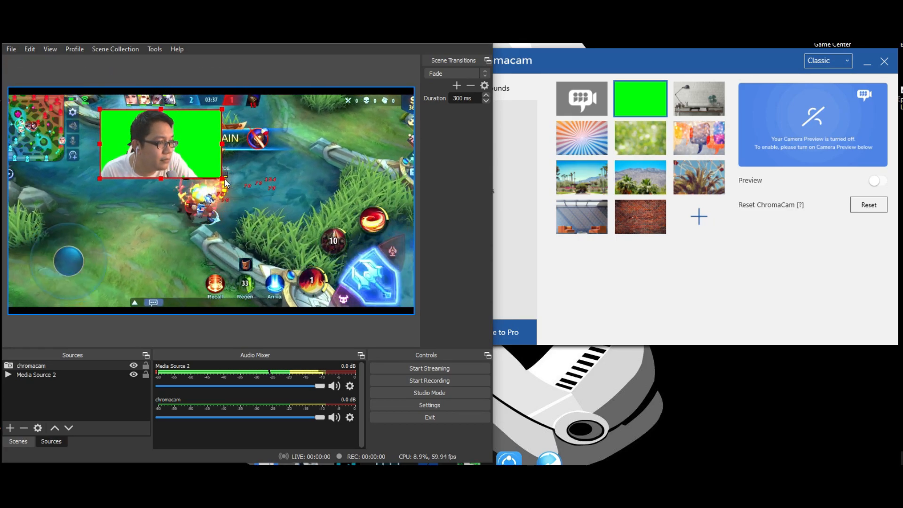
pyautogui.moveTo(225, 182); pyautogui.dragTo(407, 282)
pyautogui.moveTo(315, 184); pyautogui.dragTo(291, 185)
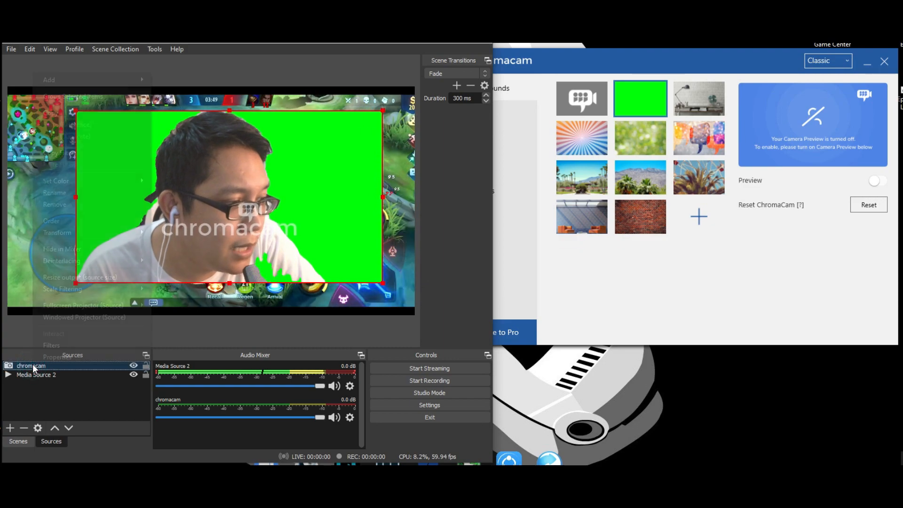
# Step: Add a Chroma Key filter with the default name and Green key color to the chromacam source
pyautogui.rightClick(33, 365)
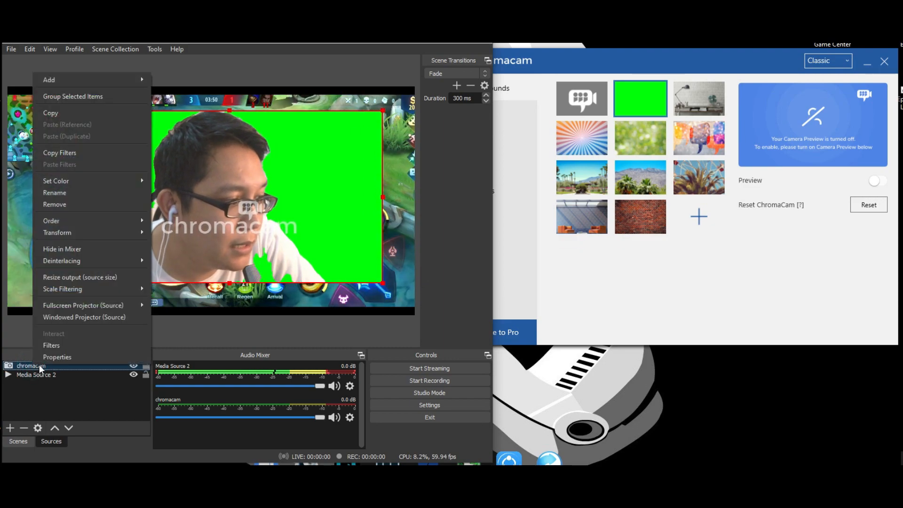
pyautogui.click(55, 345)
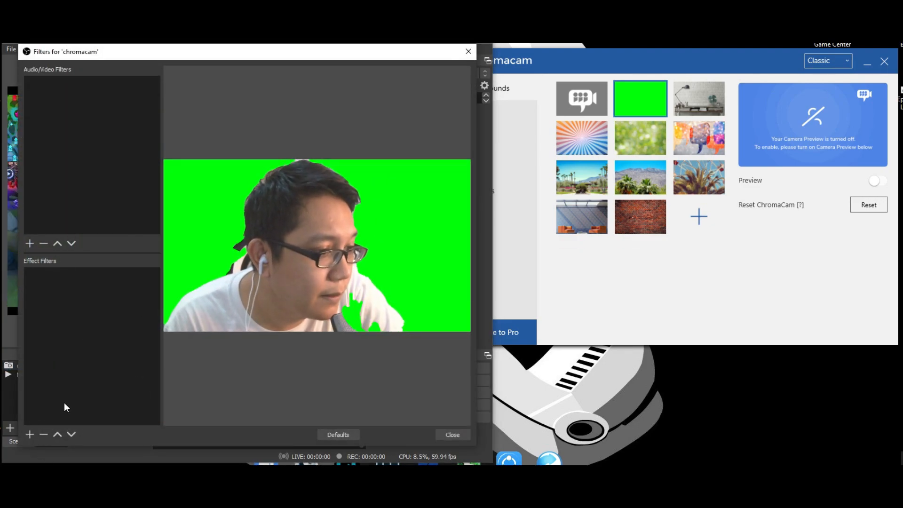
pyautogui.click(30, 434)
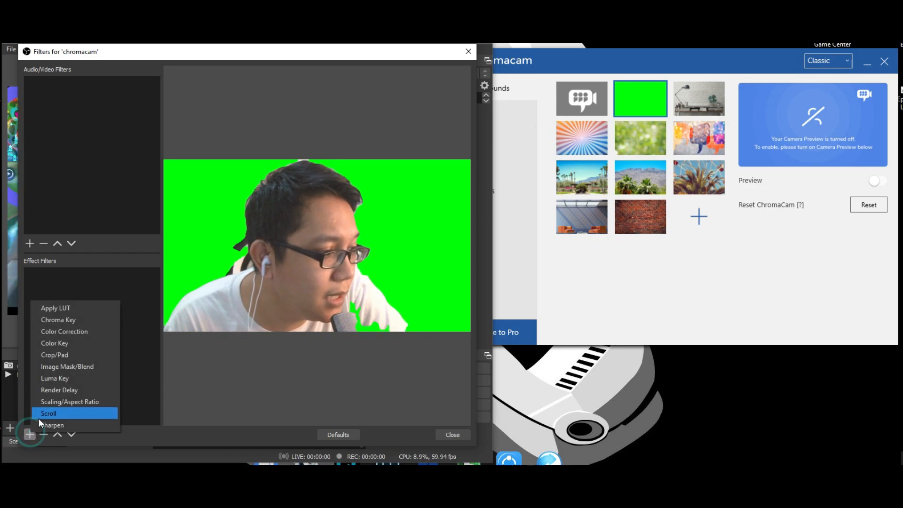
pyautogui.click(49, 323)
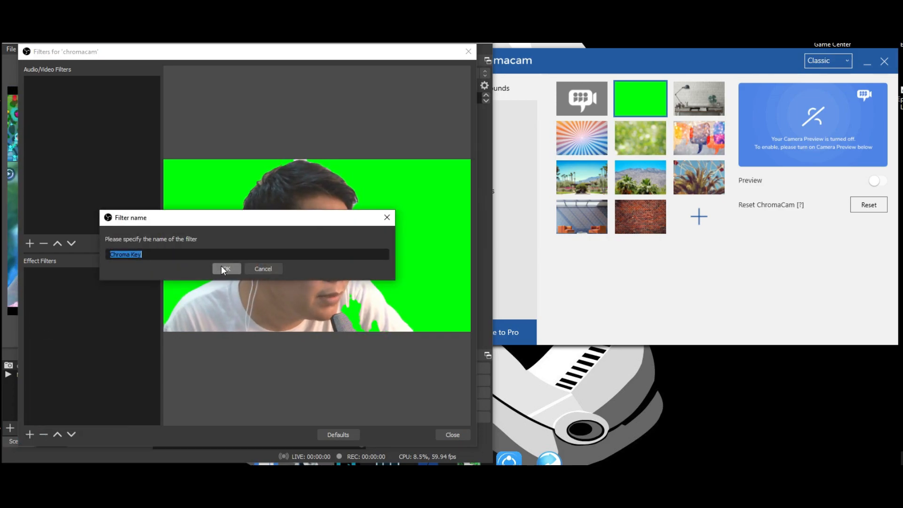
pyautogui.click(222, 267)
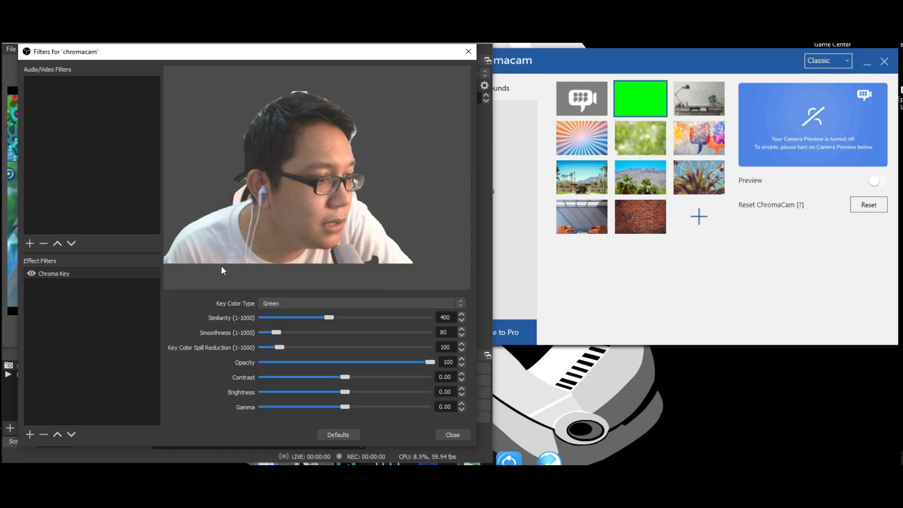
pyautogui.click(453, 434)
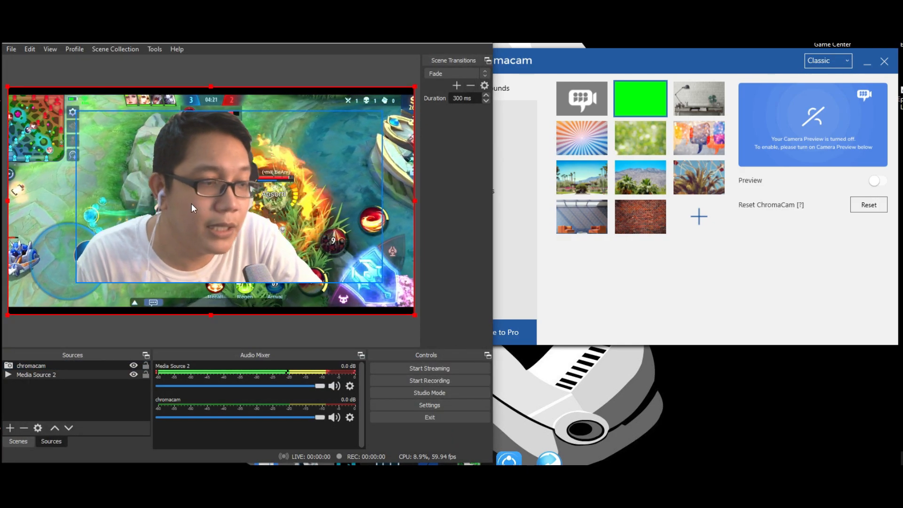
# Step: Reposition the keyed chromacam source and shrink it into the canvas's lower-left corner
pyautogui.moveTo(216, 204)
pyautogui.mouseDown()
pyautogui.moveTo(216, 217)
pyautogui.moveTo(217, 204)
pyautogui.mouseUp()
pyautogui.moveTo(219, 203); pyautogui.dragTo(214, 231)
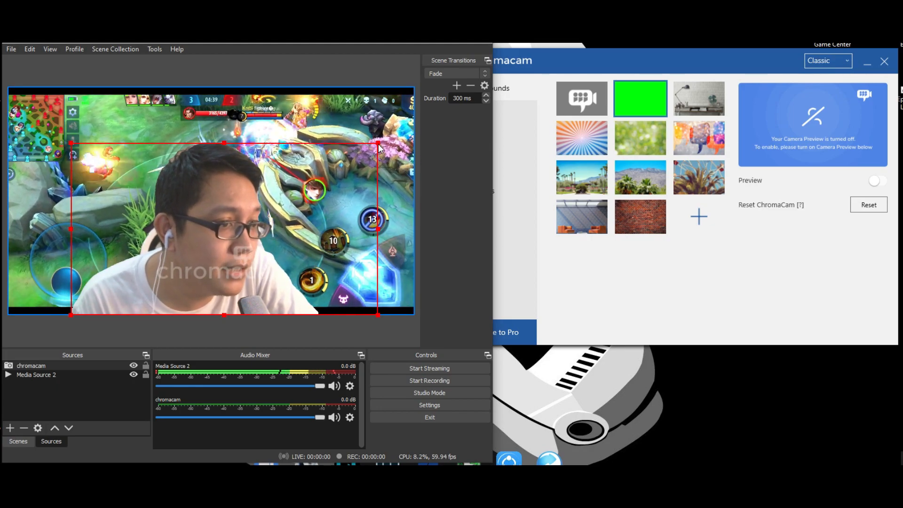
pyautogui.moveTo(241, 208); pyautogui.dragTo(181, 204)
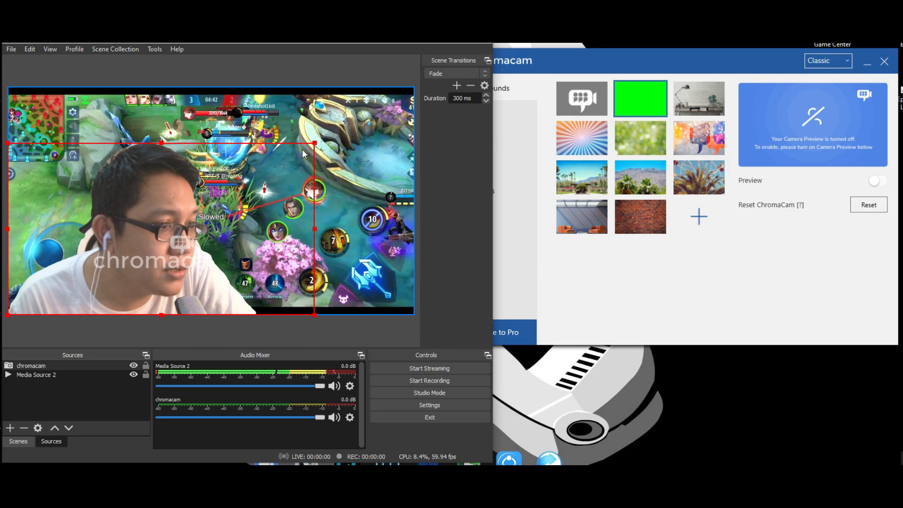
pyautogui.moveTo(309, 145); pyautogui.dragTo(117, 246)
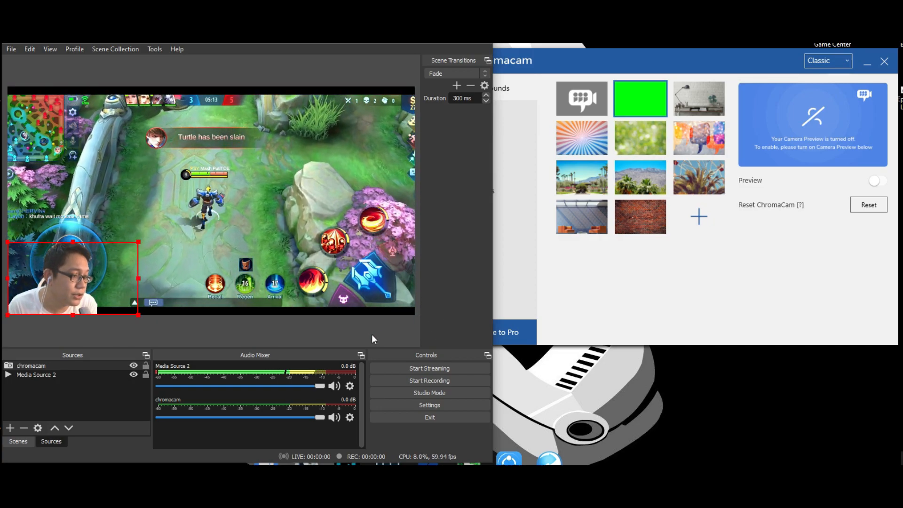
pyautogui.click(371, 333)
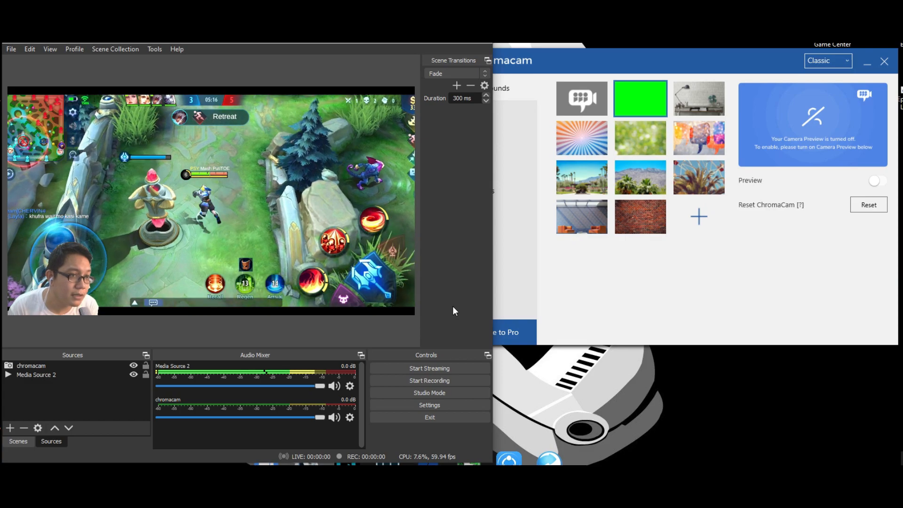